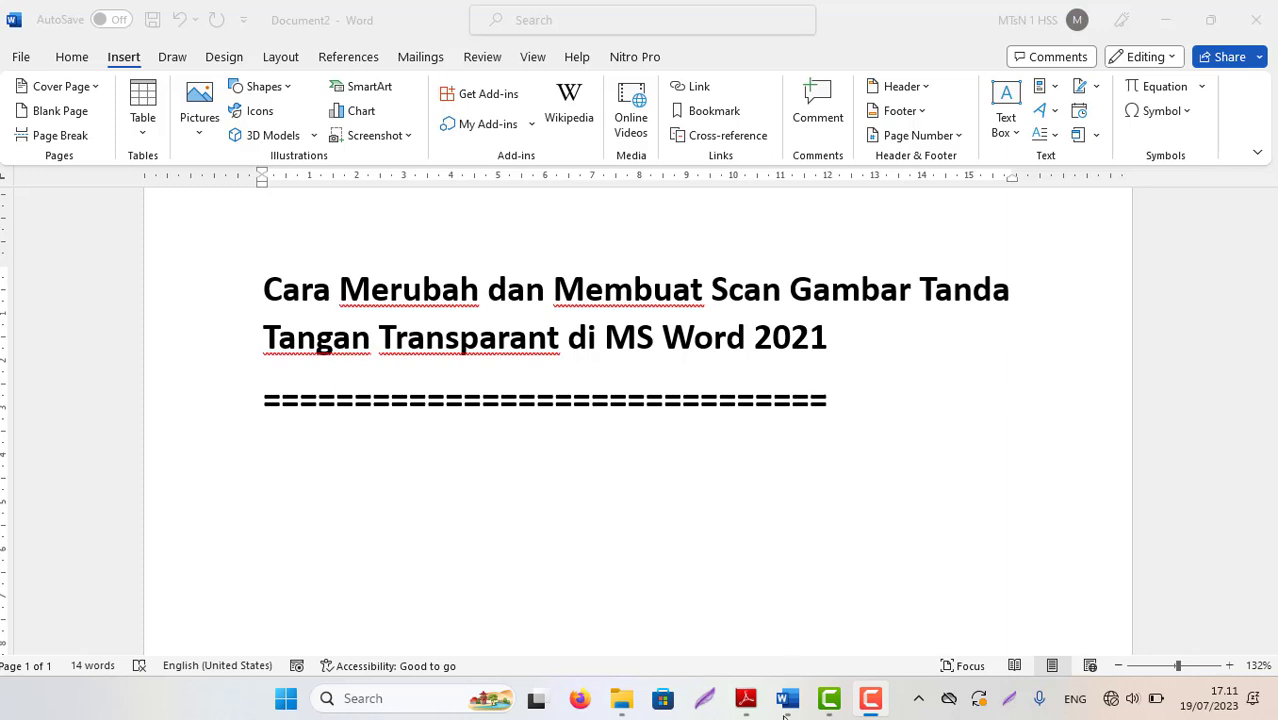
Step: Switch to Document1 and scroll to the Kepala Sekolah signature page
mouse_move(786, 714)
click(668, 603)
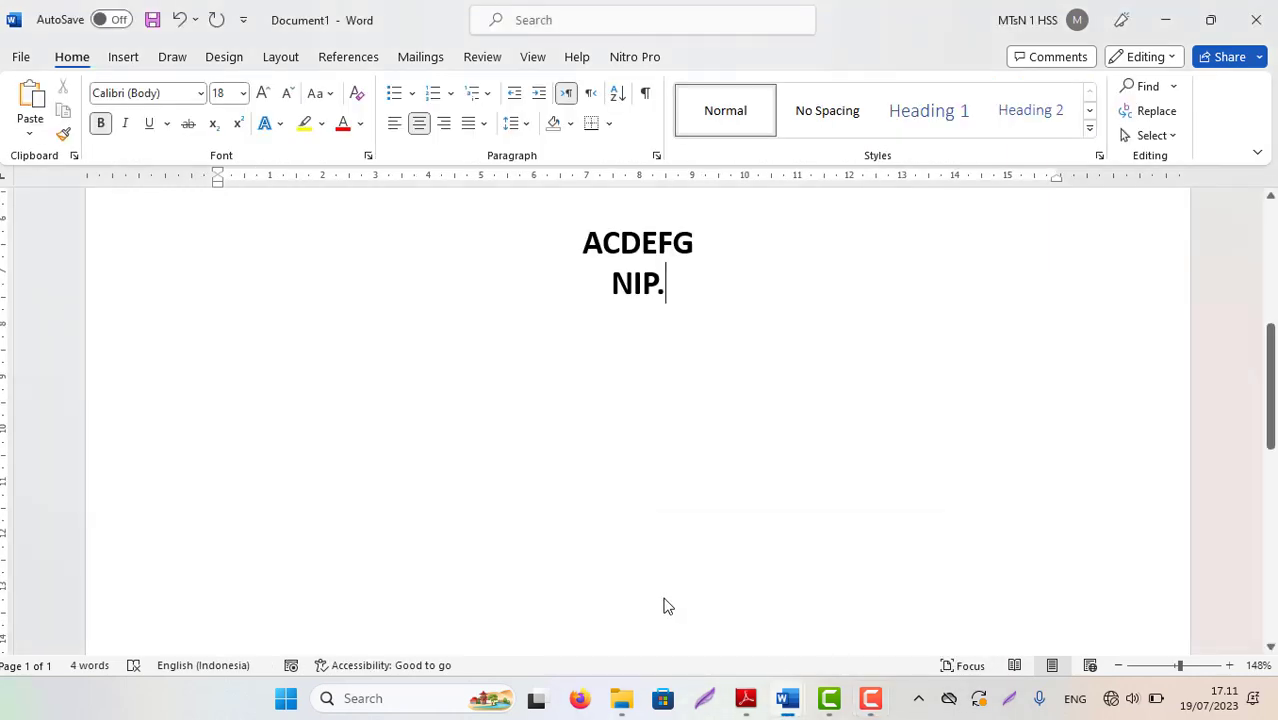
scroll(1049, 309, up, 3)
scroll(1049, 309, up, 3)
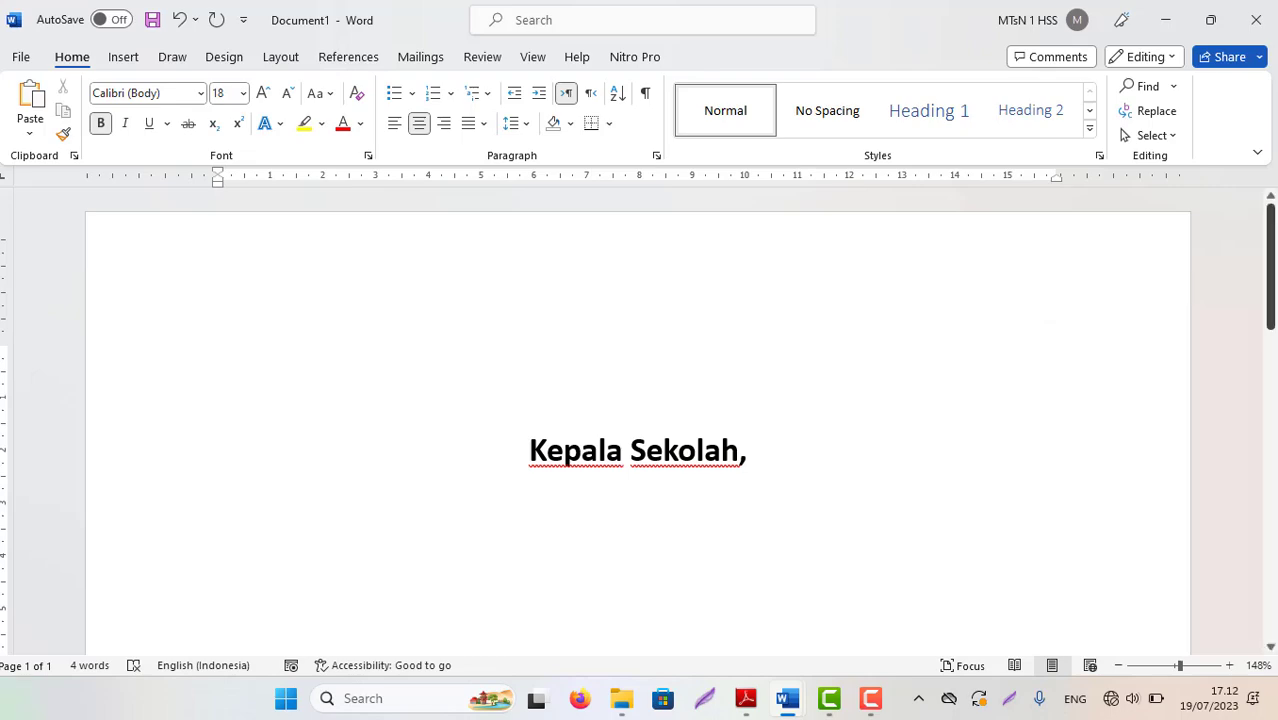
scroll(702, 265, down, 3)
scroll(702, 265, up, 1)
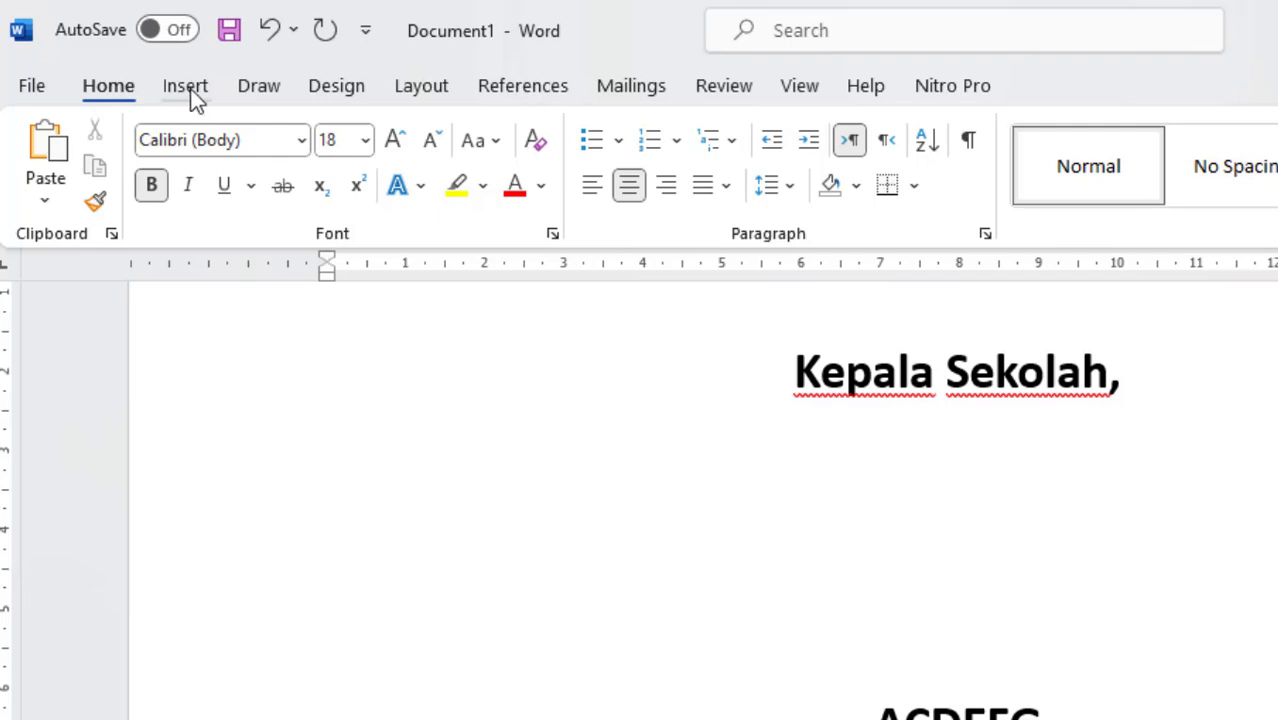
Step: Insert the picture ttd kpla.jpg from the TTD folder on this computer
click(146, 67)
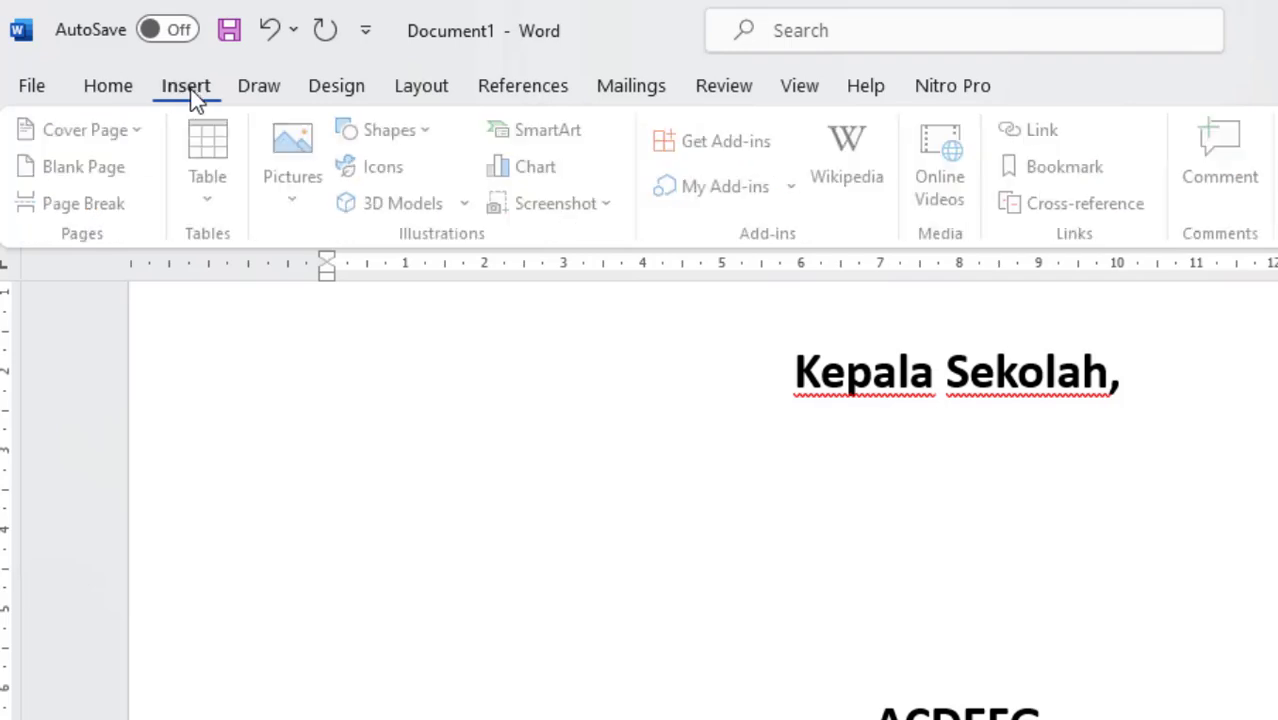
click(292, 165)
click(349, 289)
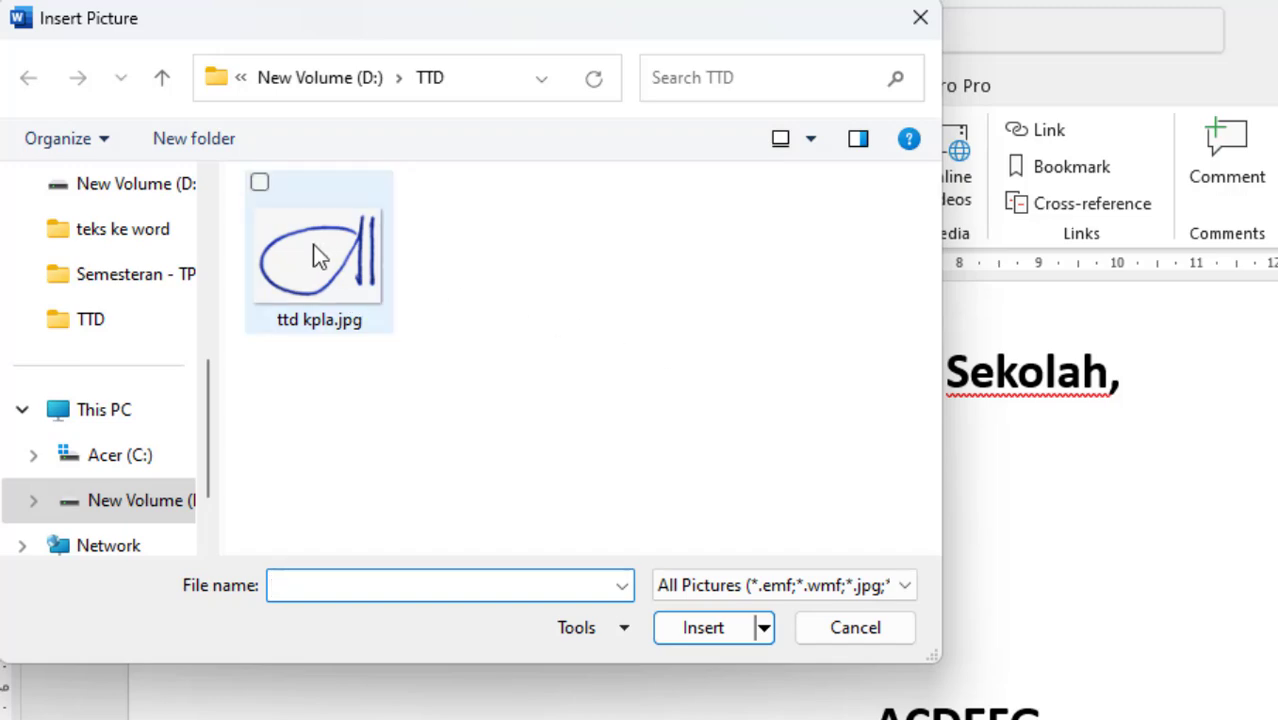
double_click(313, 244)
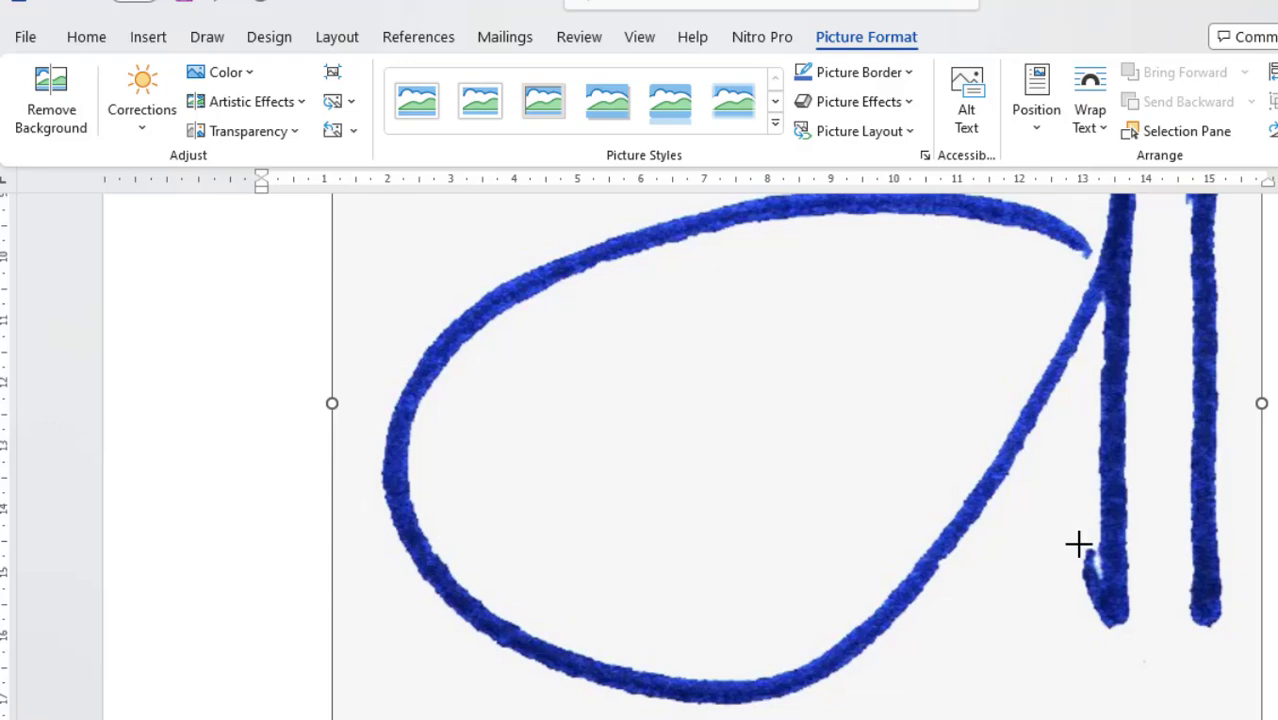
Step: Shrink the signature picture to fit between the ACDEFG and NIP. lines, then select it
drag(1078, 542, 898, 325)
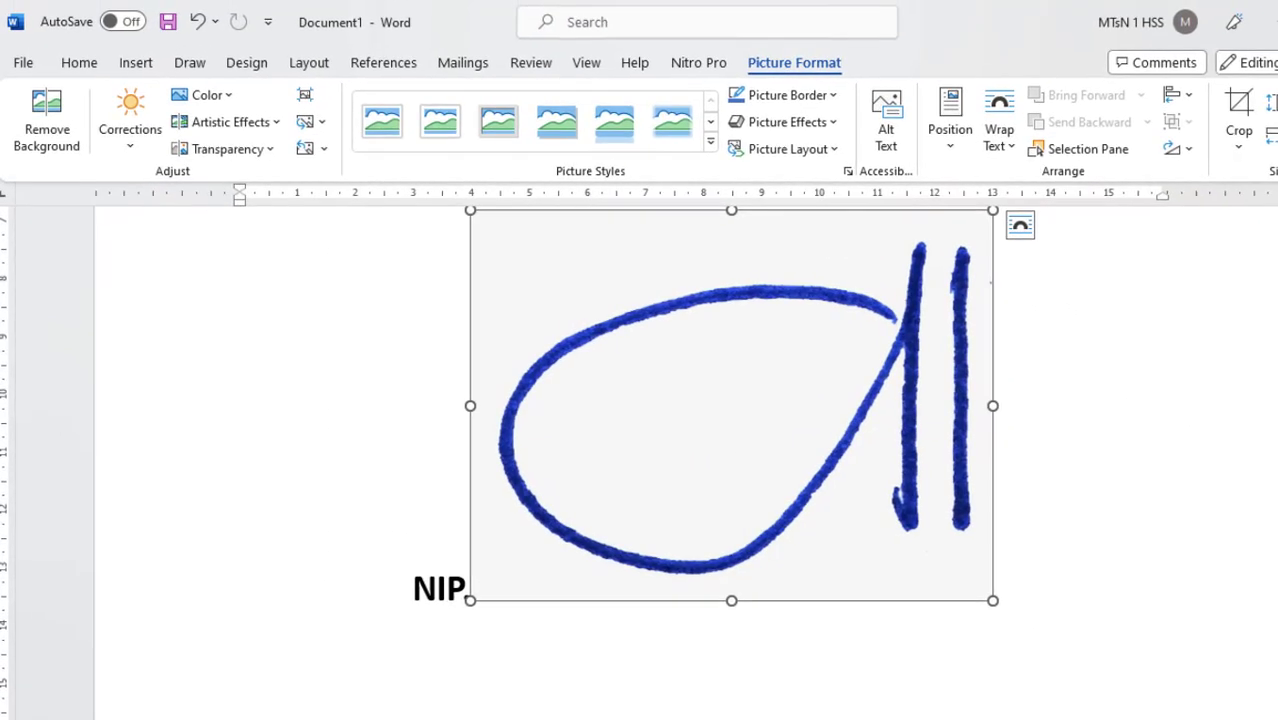
scroll(868, 465, up, 2)
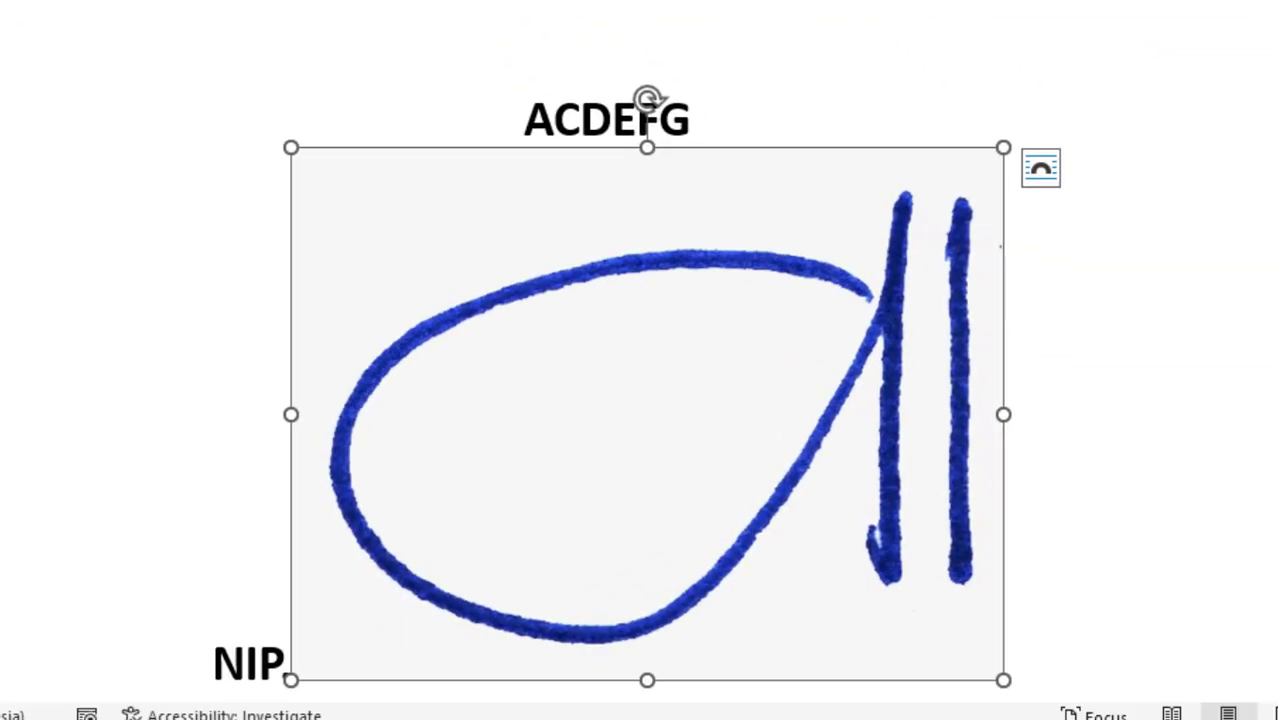
click(705, 328)
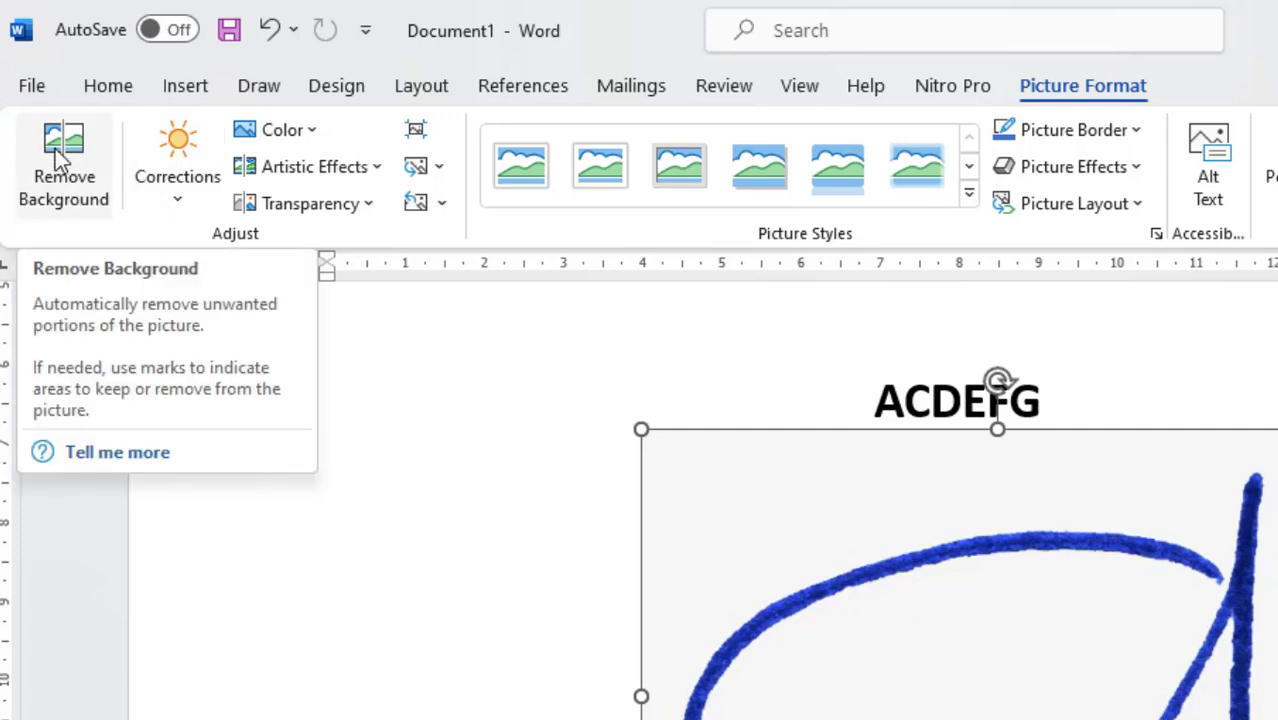
Step: Remove the signature picture's grey background and keep the changes
click(58, 162)
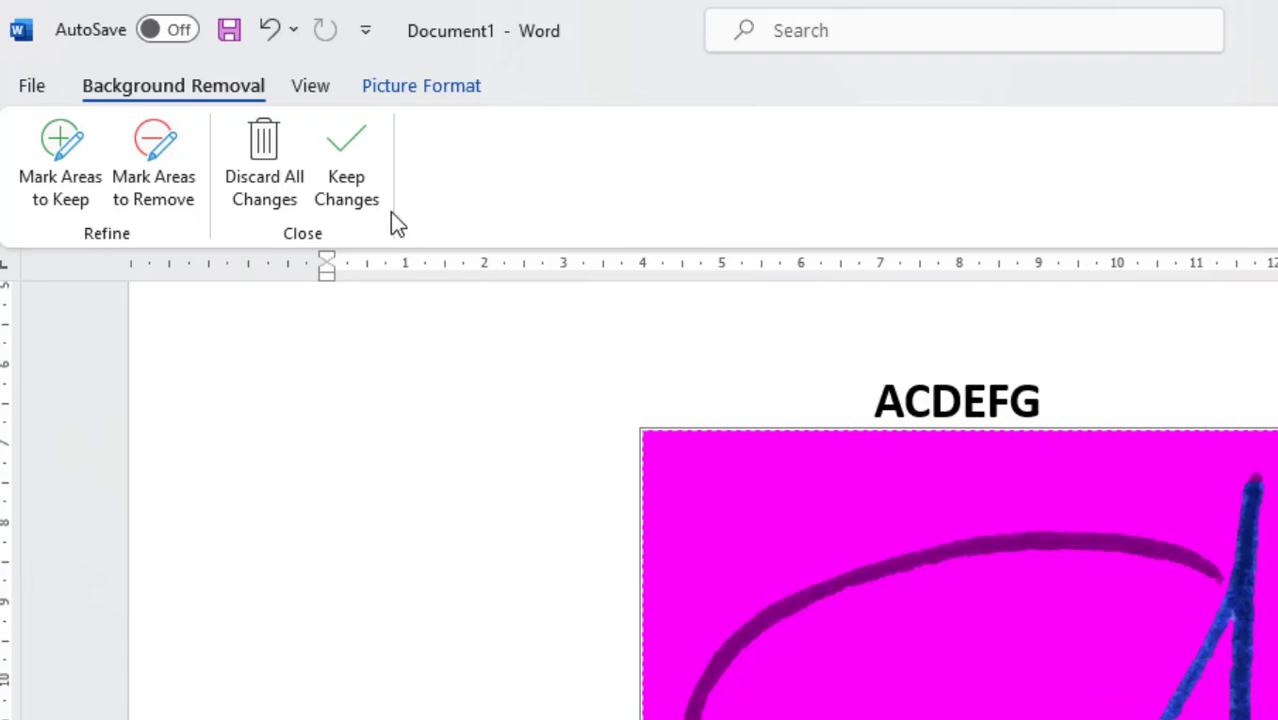
click(349, 183)
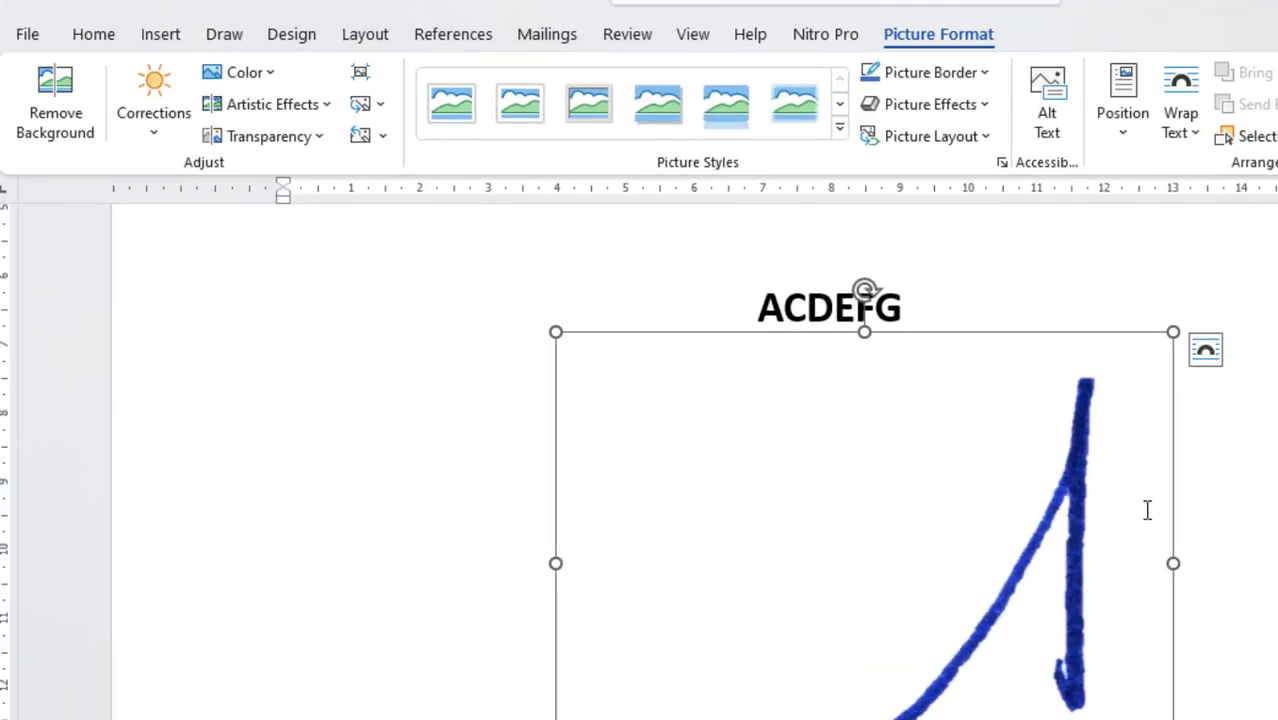
Step: Reopen background removal and mark the upper and lower-left signature loop arcs as areas to keep
click(57, 125)
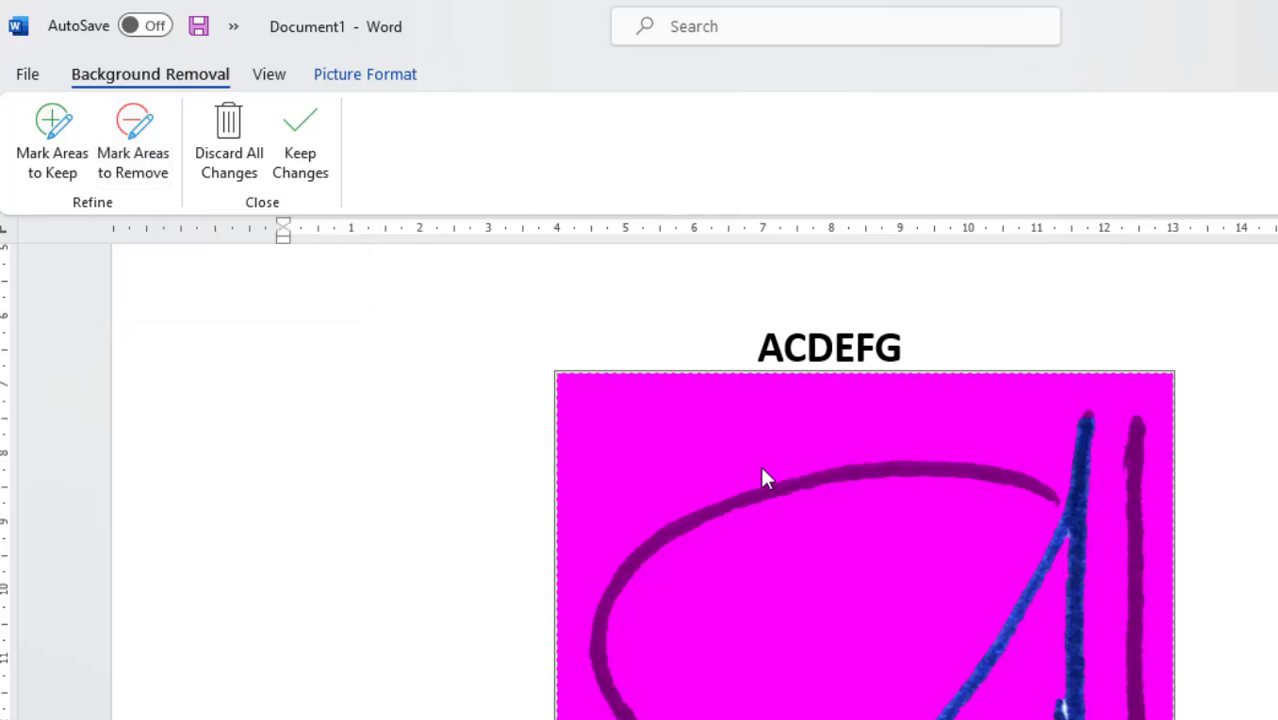
click(42, 144)
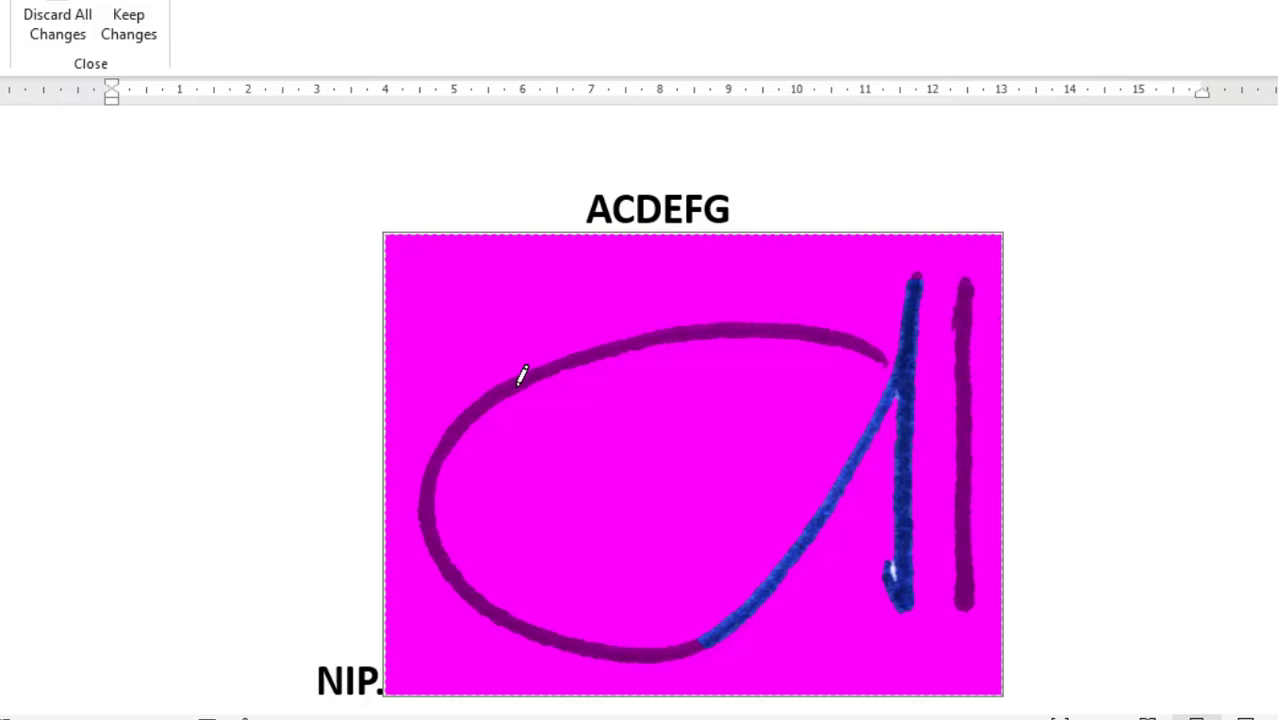
click(519, 380)
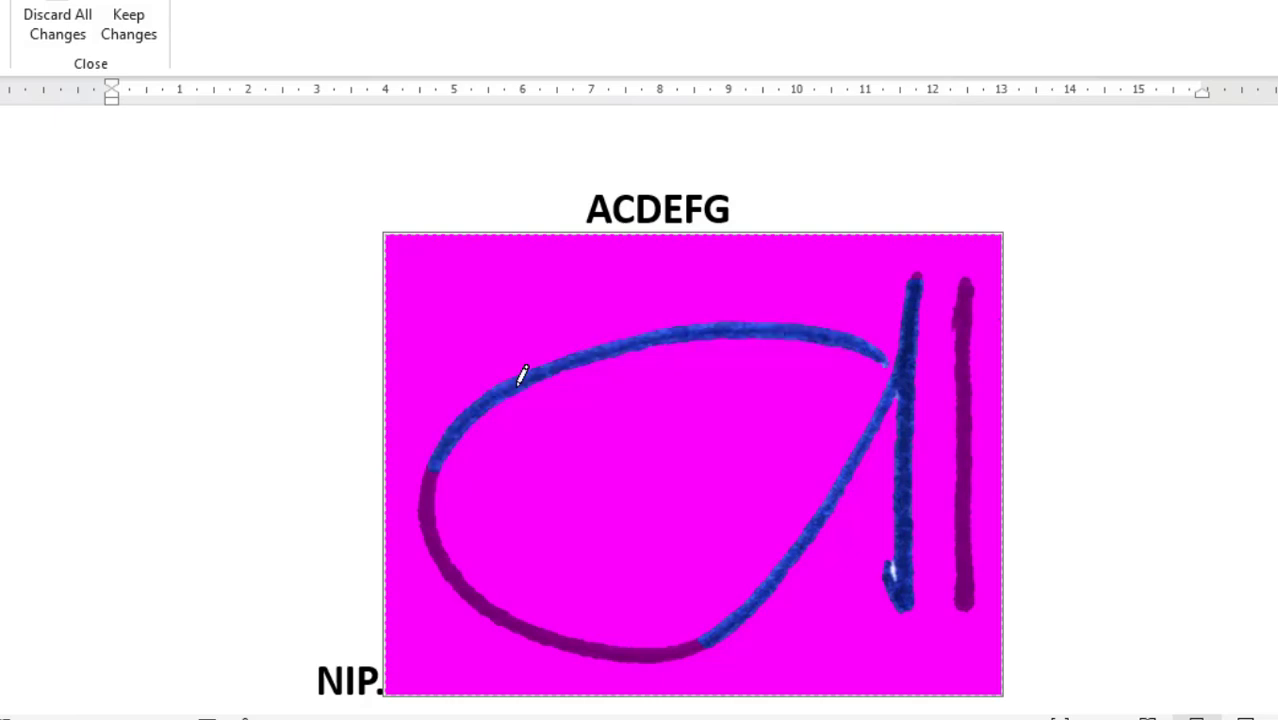
click(435, 527)
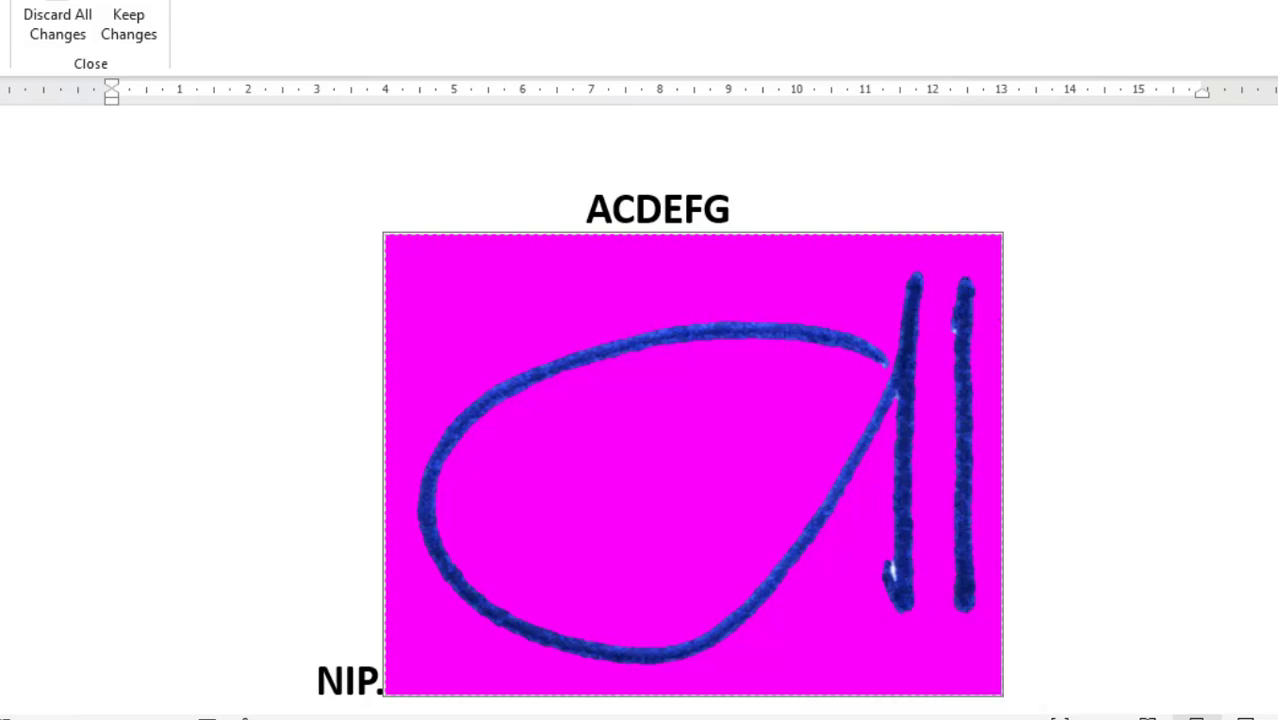
scroll(693, 463, up, 1)
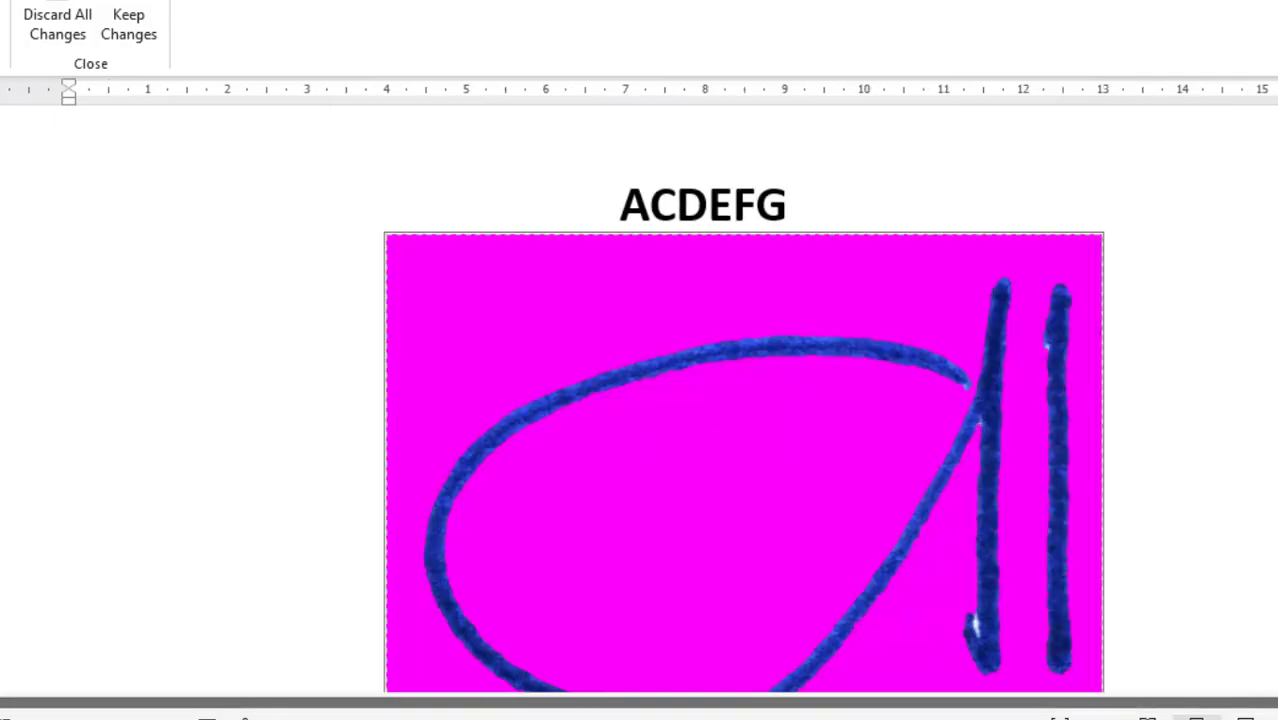
scroll(1110, 476, down, 3)
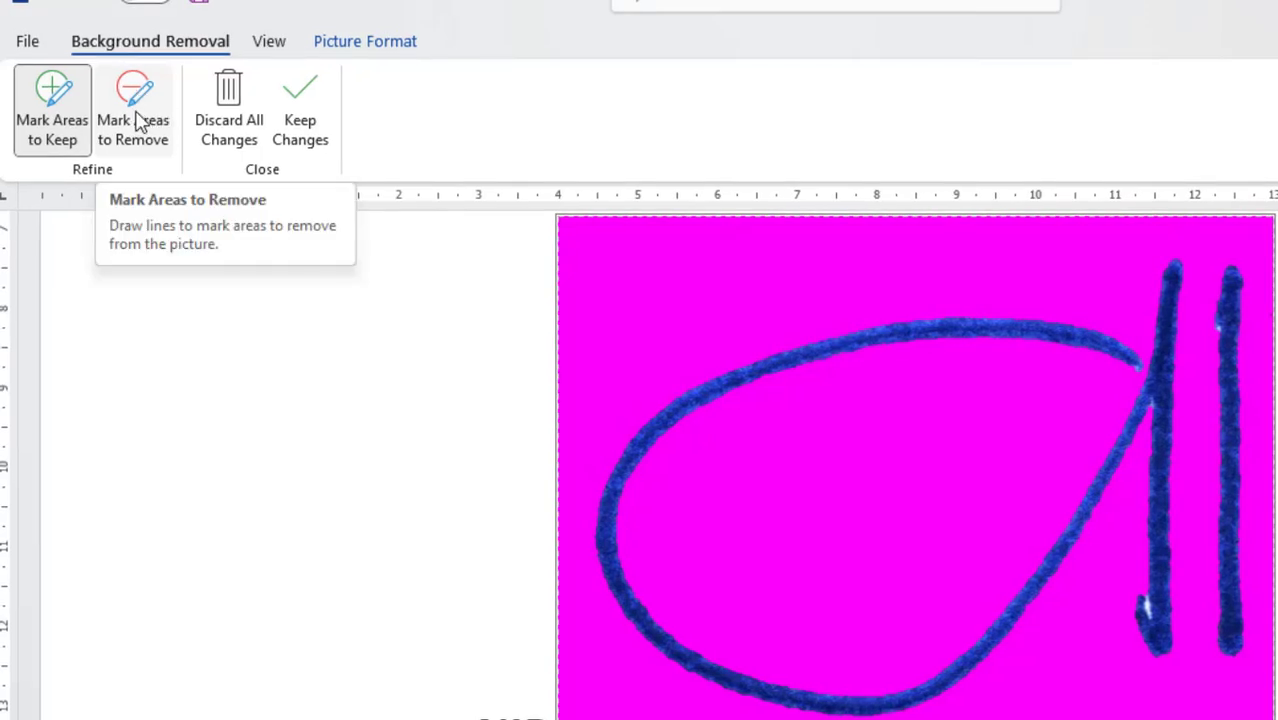
Step: Mark the leftover spot near the lower stroke for removal and accept the background removal
click(133, 106)
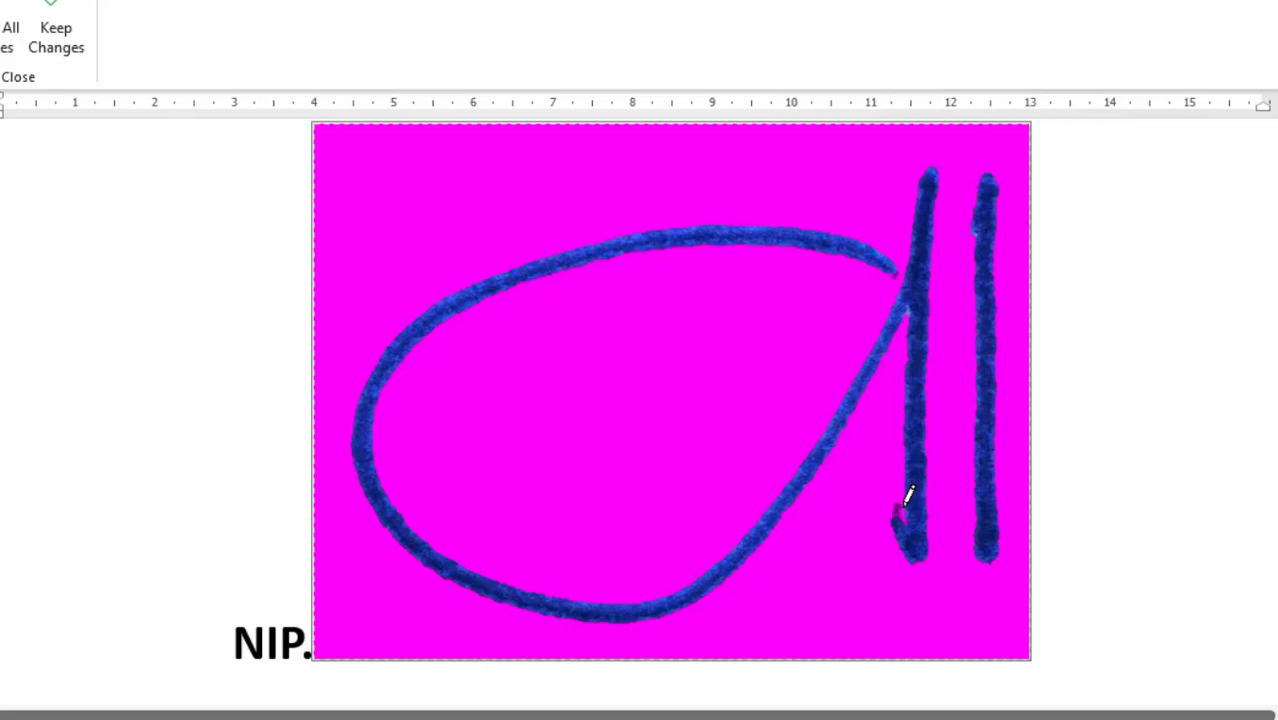
drag(914, 497, 913, 499)
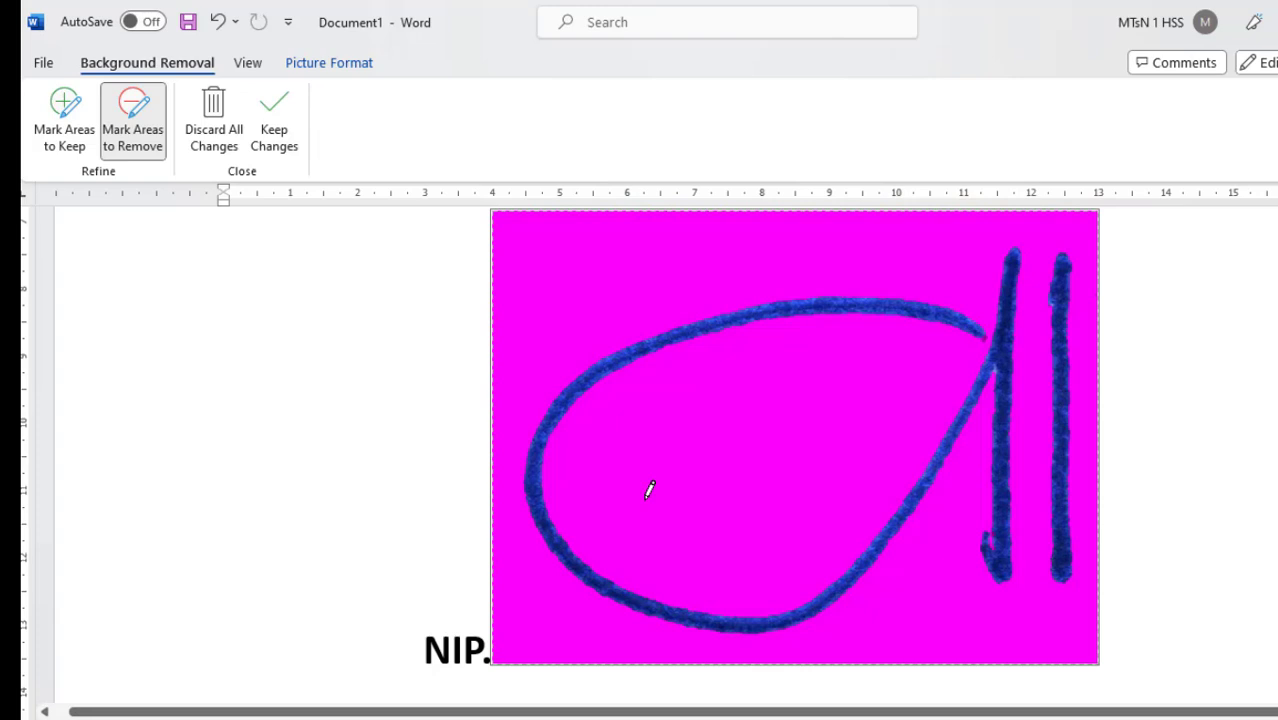
click(274, 131)
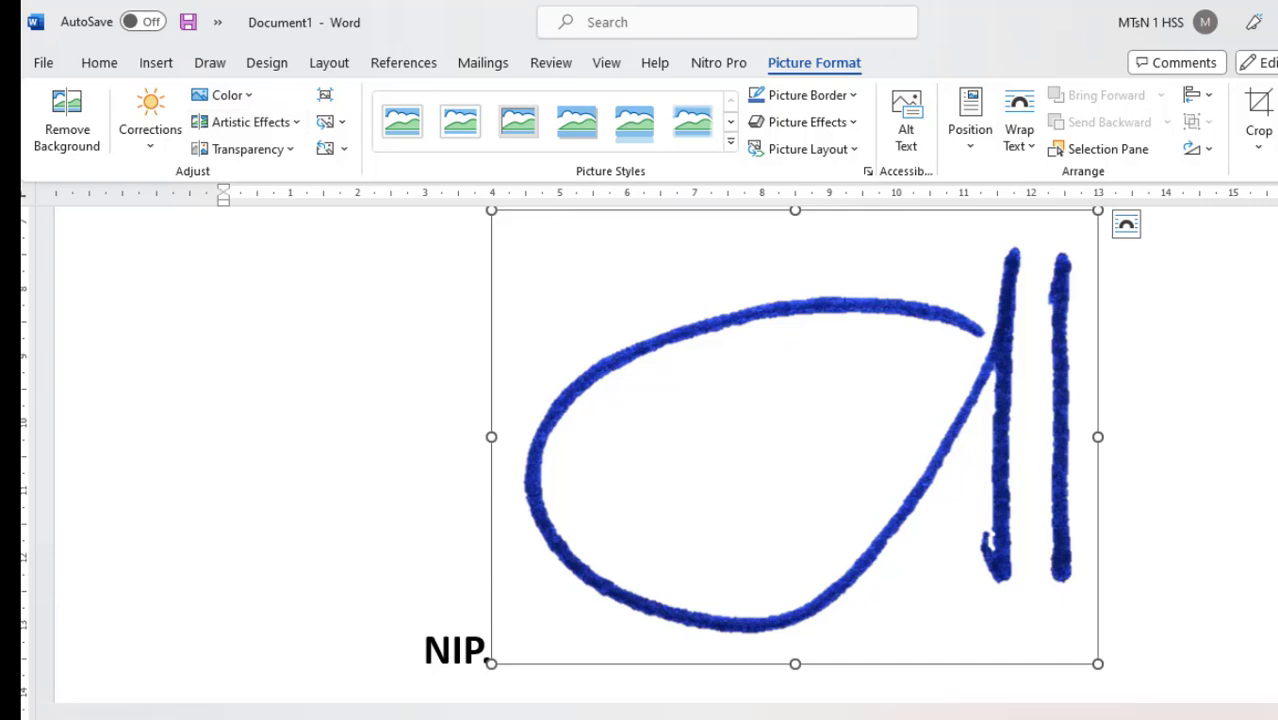
Step: Shrink the transparent signature to a small size and reapply the background removal
scroll(982, 528, down, 4)
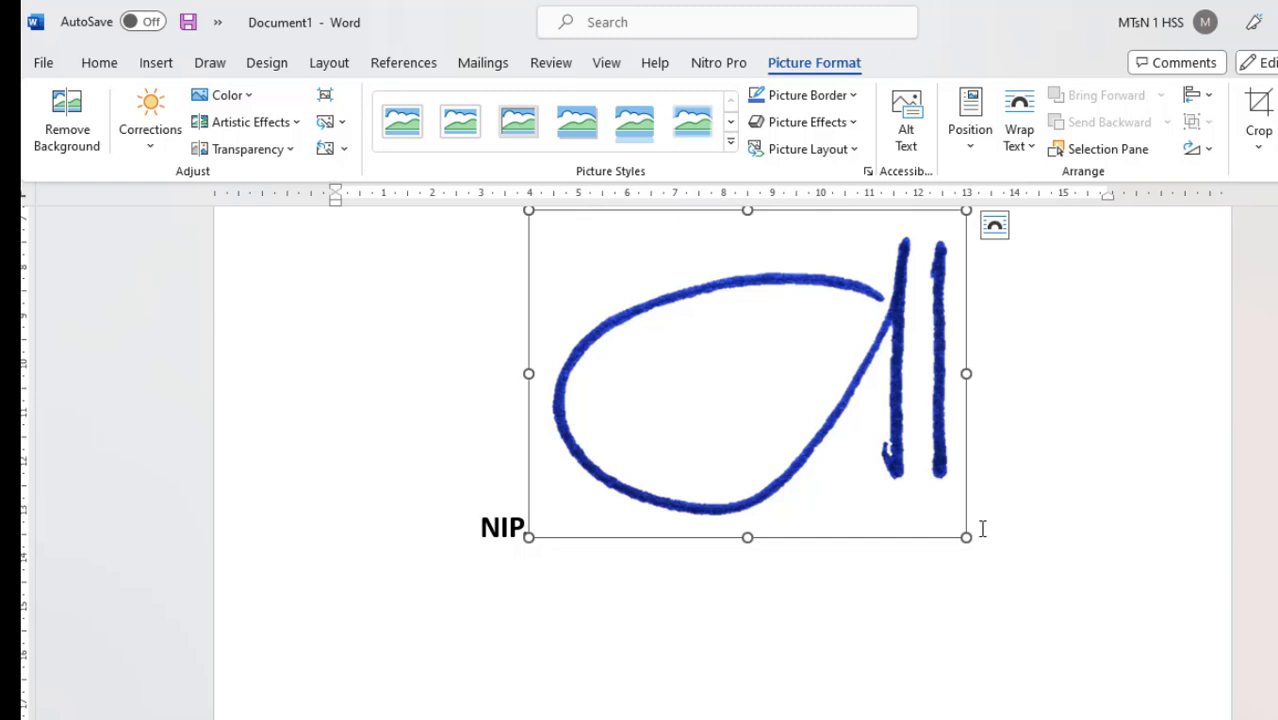
drag(966, 537, 646, 354)
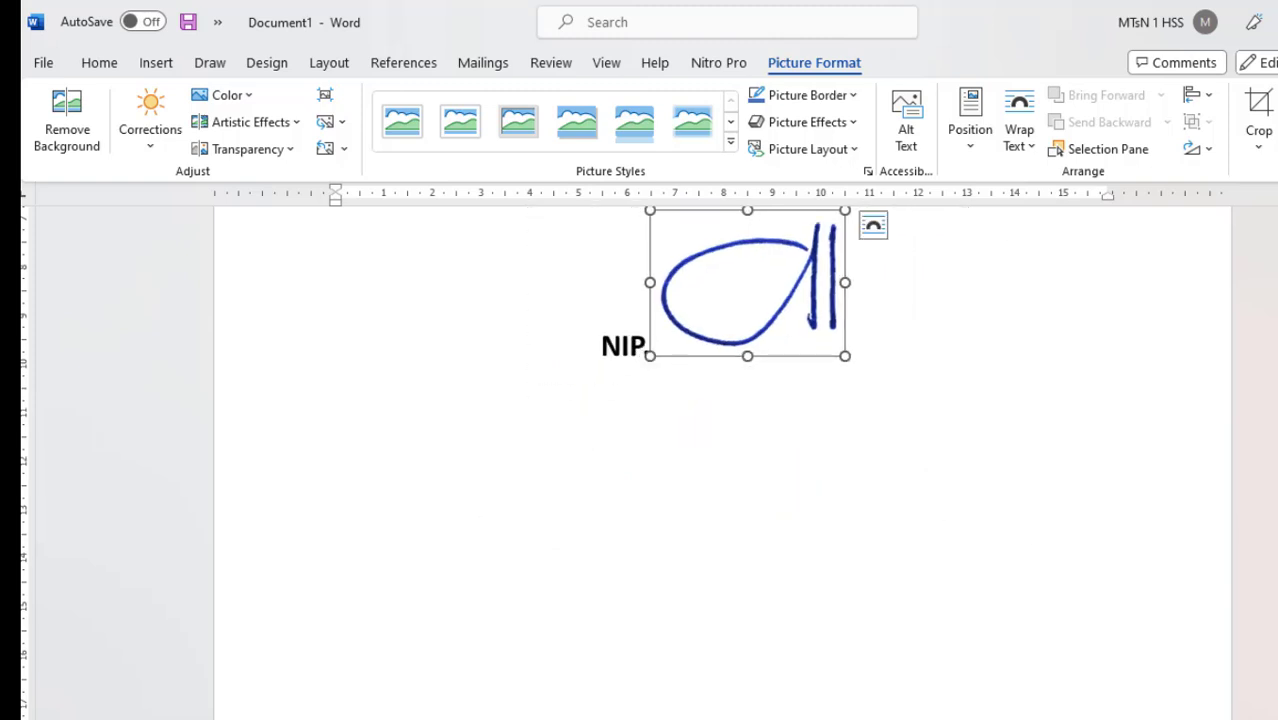
scroll(807, 362, up, 2)
scroll(807, 362, up, 2)
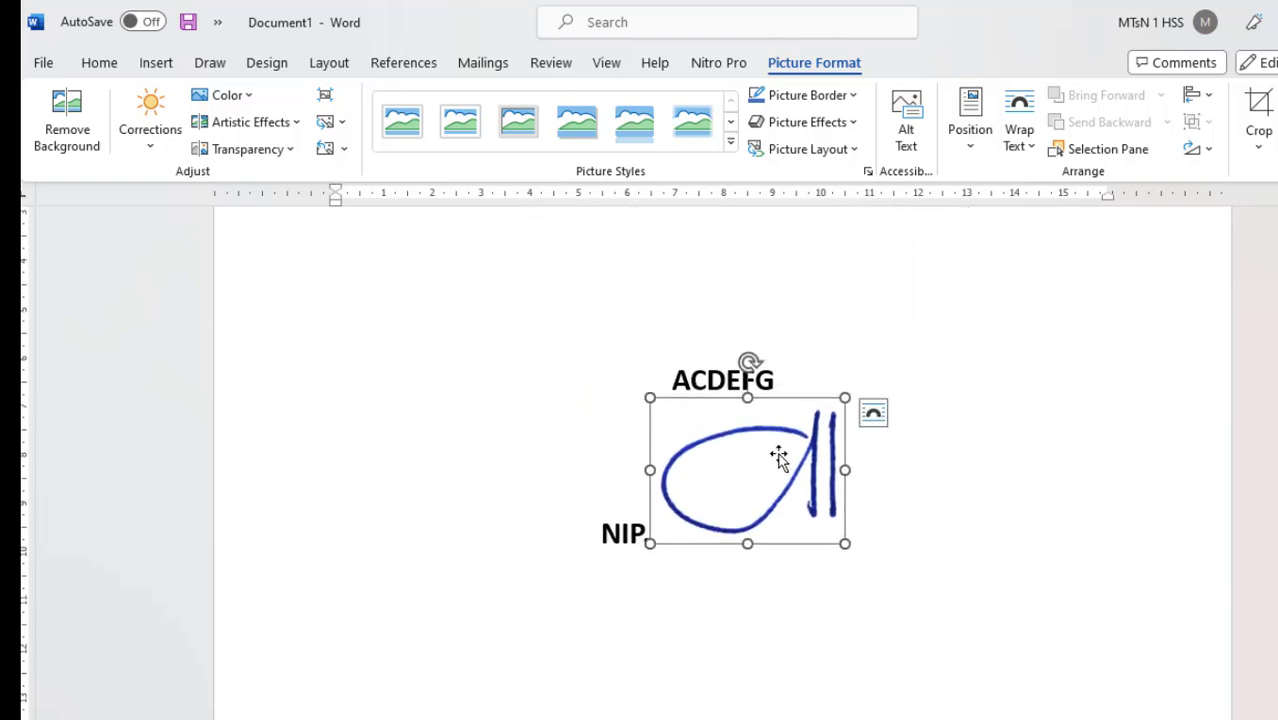
click(62, 128)
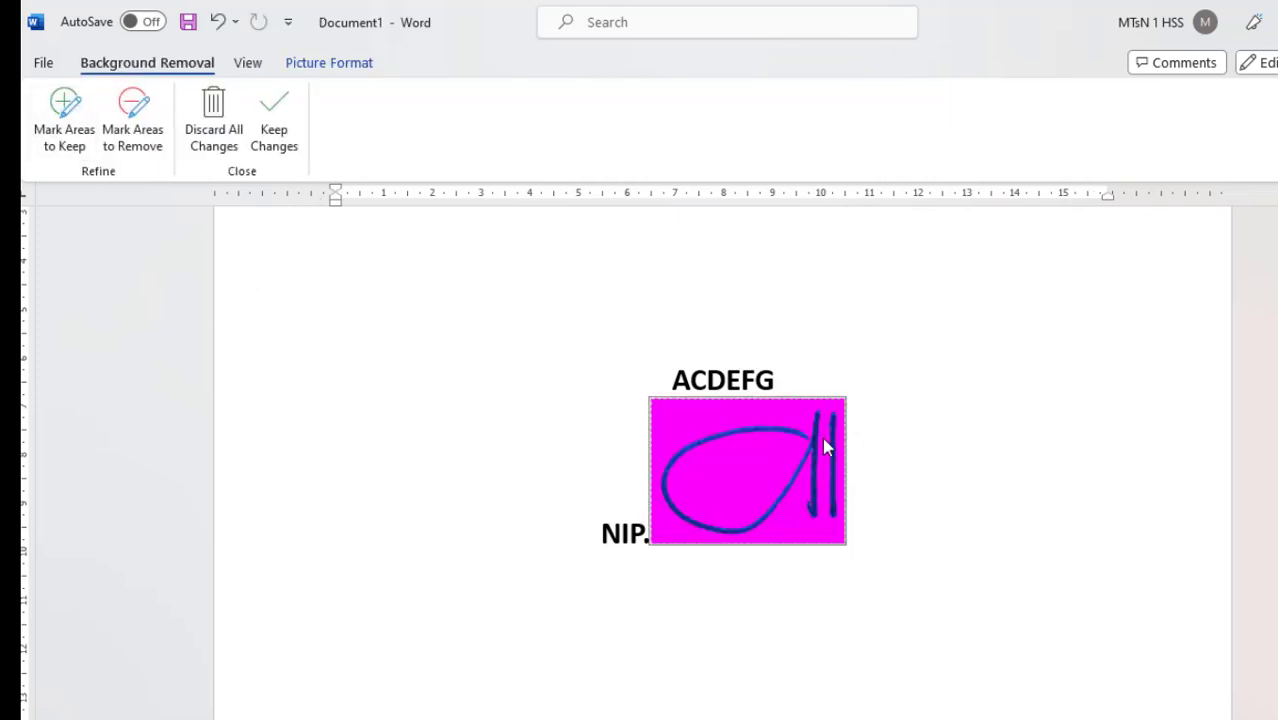
click(274, 125)
Step: Set the signature's text wrapping to Behind Text and move it above the ACDEFG line
right_click(782, 490)
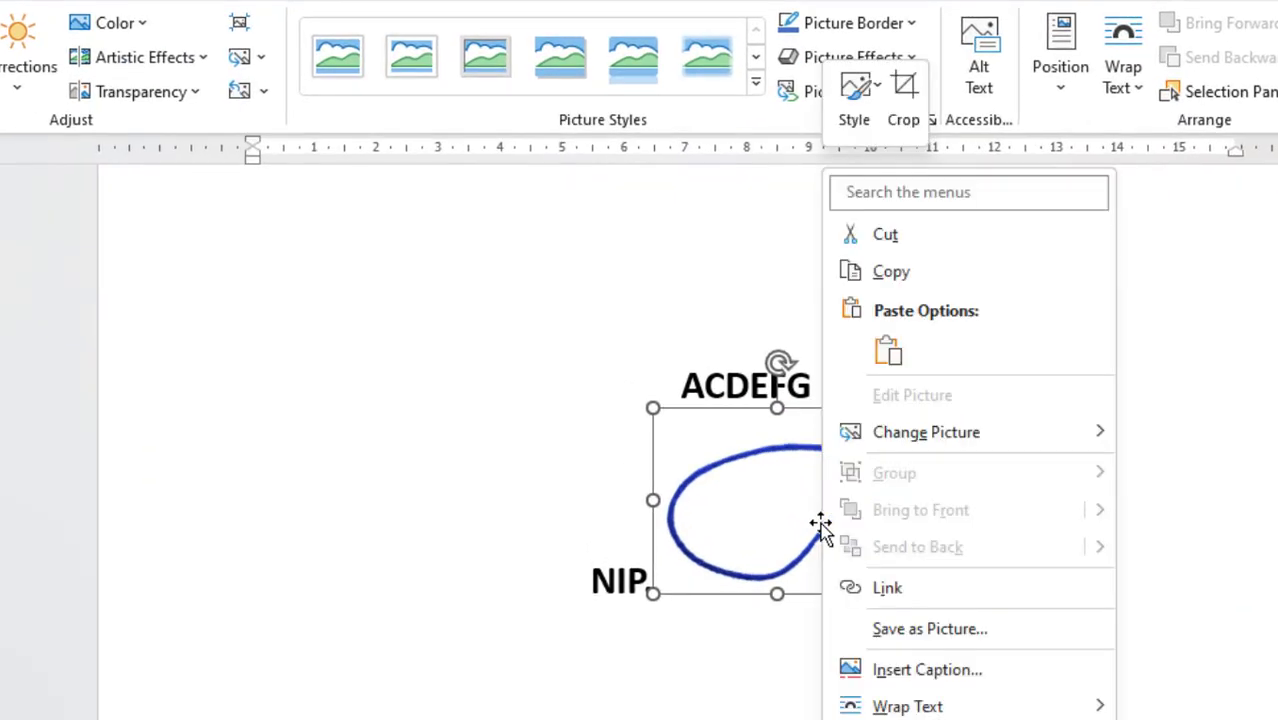
mouse_move(1090, 712)
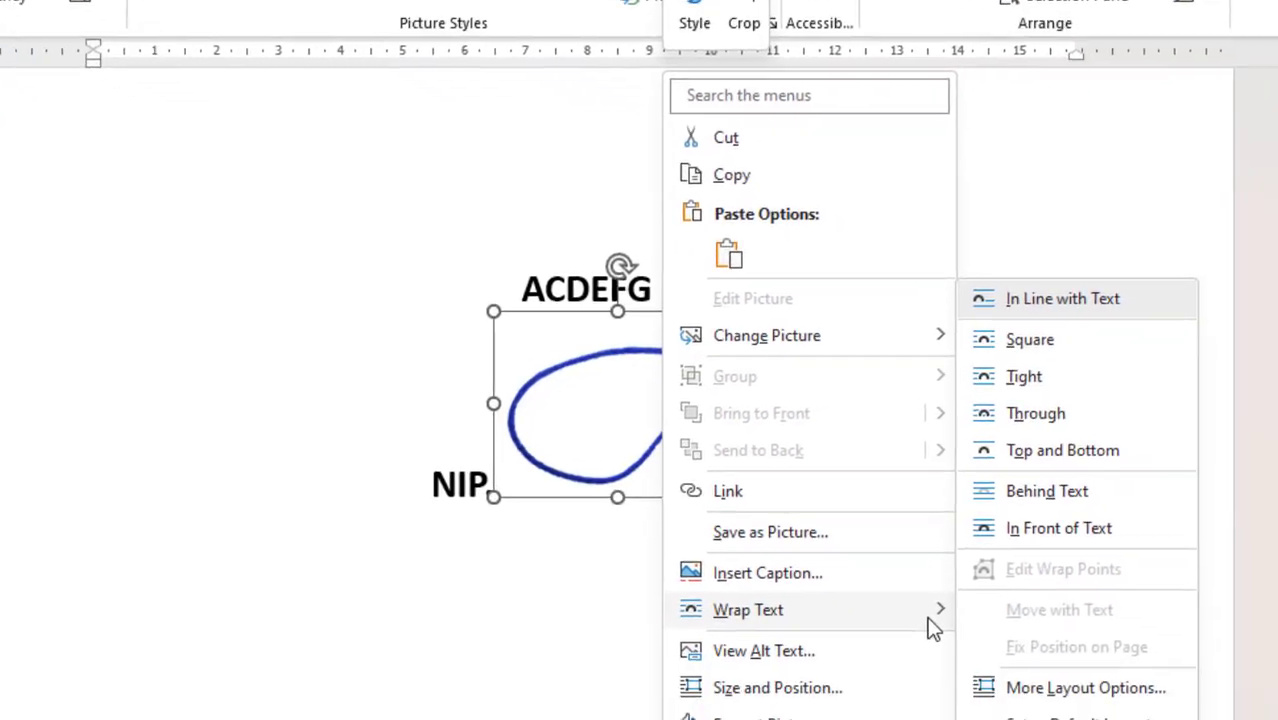
click(720, 372)
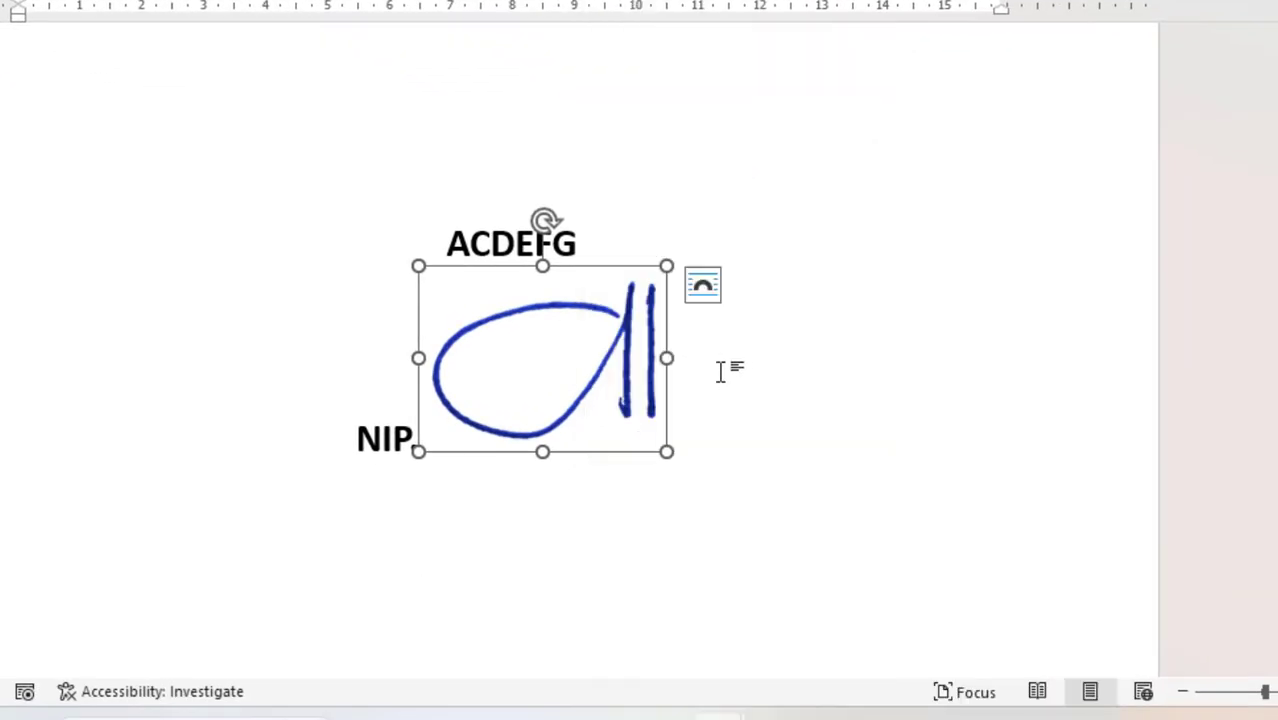
right_click(594, 393)
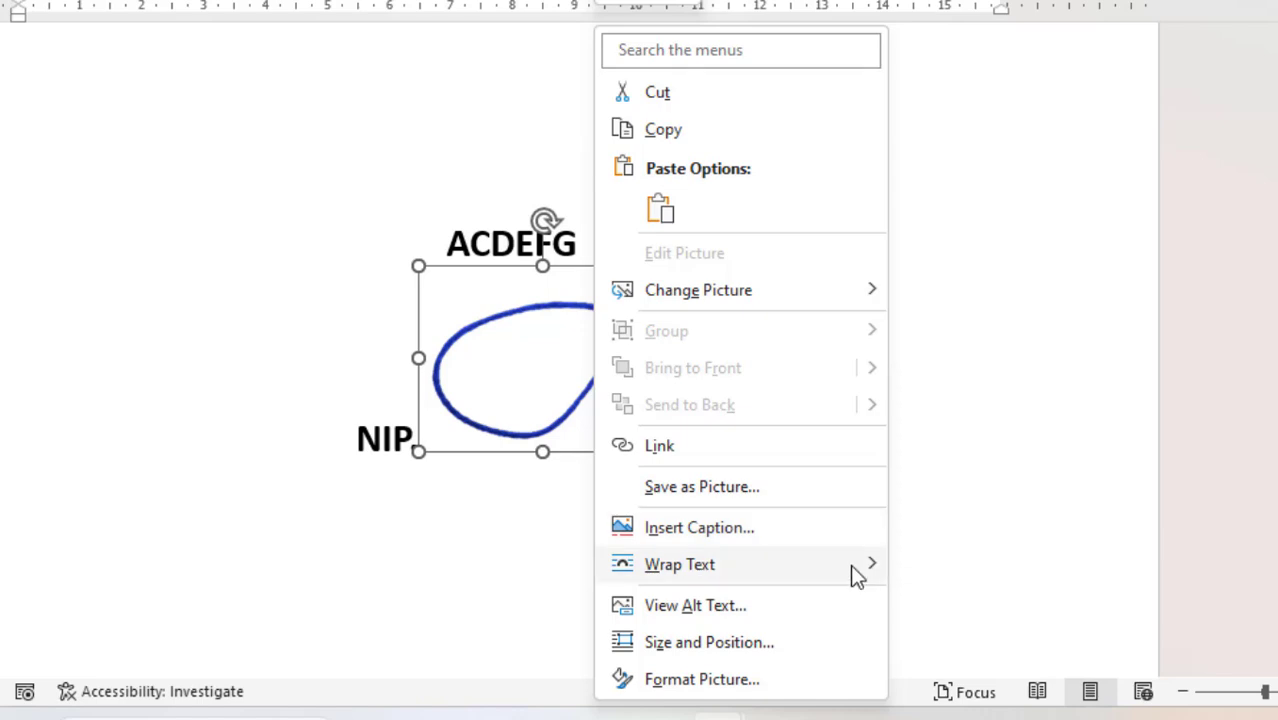
mouse_move(852, 568)
click(1048, 447)
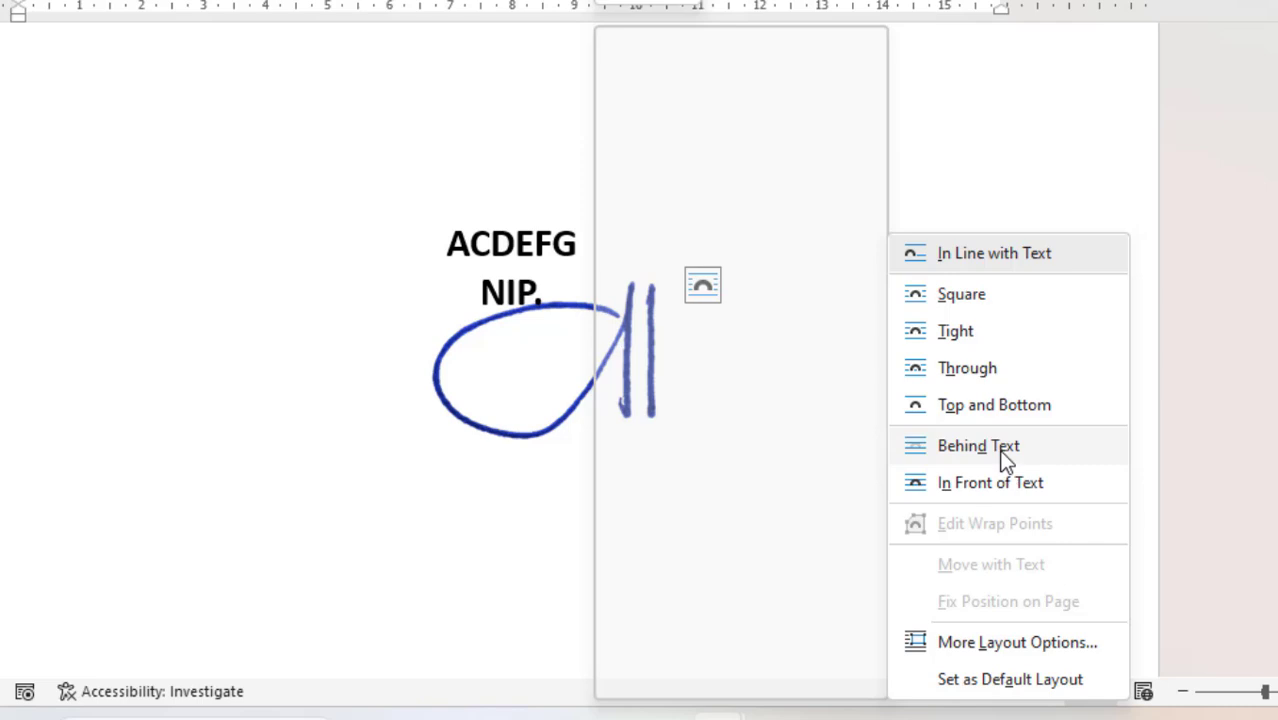
click(1005, 446)
drag(556, 399, 491, 183)
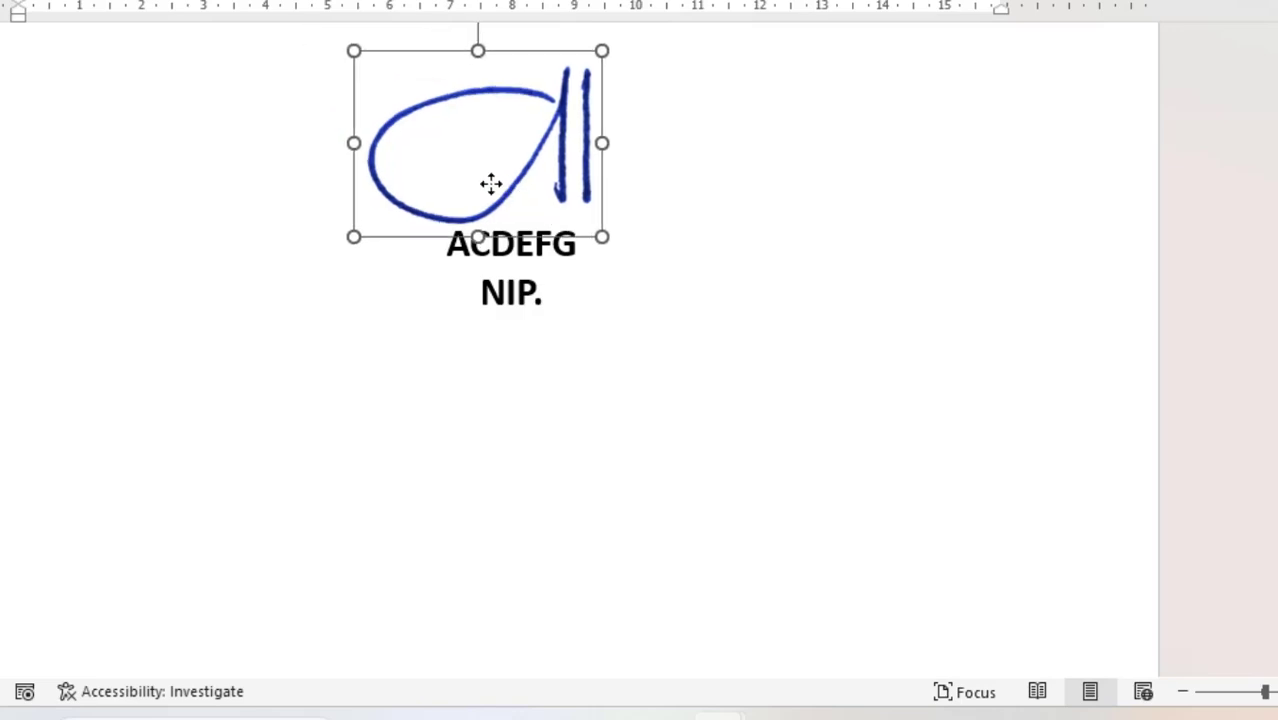
Step: Move the signature up under 'Kepala Sekolah,', enlarge it slightly, and deselect it
scroll(480, 260, up, 3)
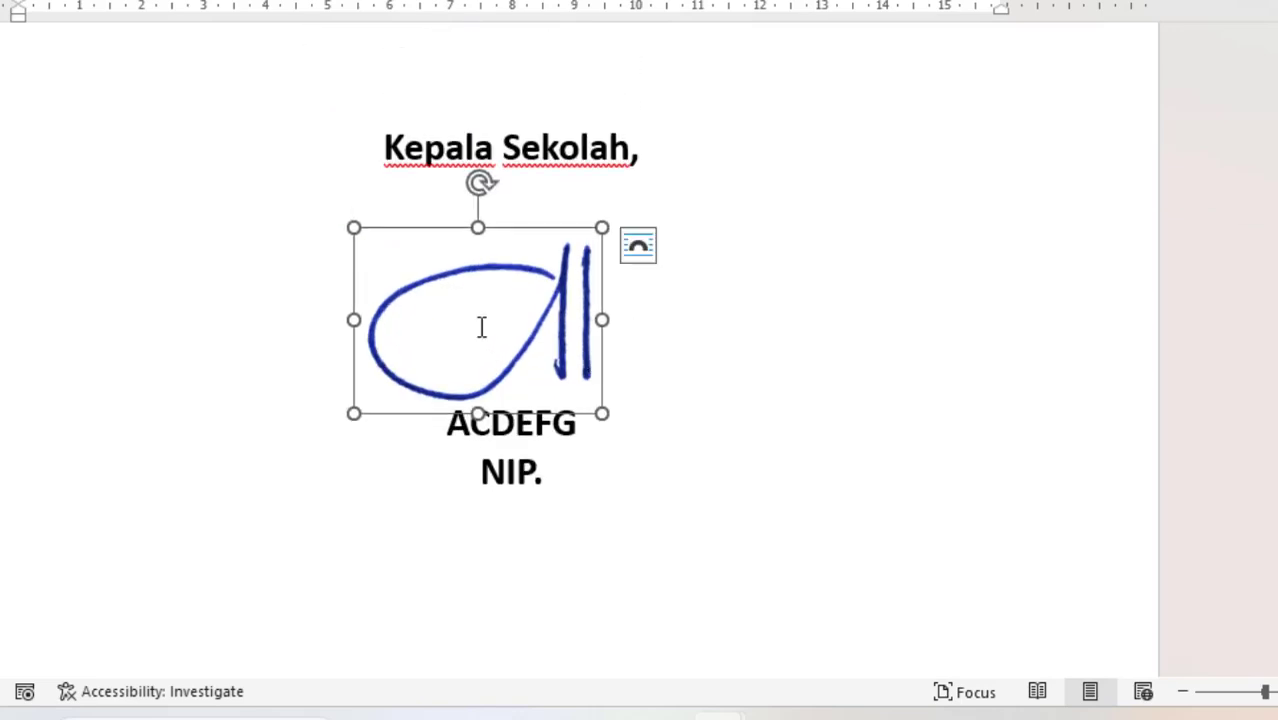
mouse_move(571, 342)
mouse_down()
mouse_move(507, 272)
mouse_move(513, 288)
mouse_up()
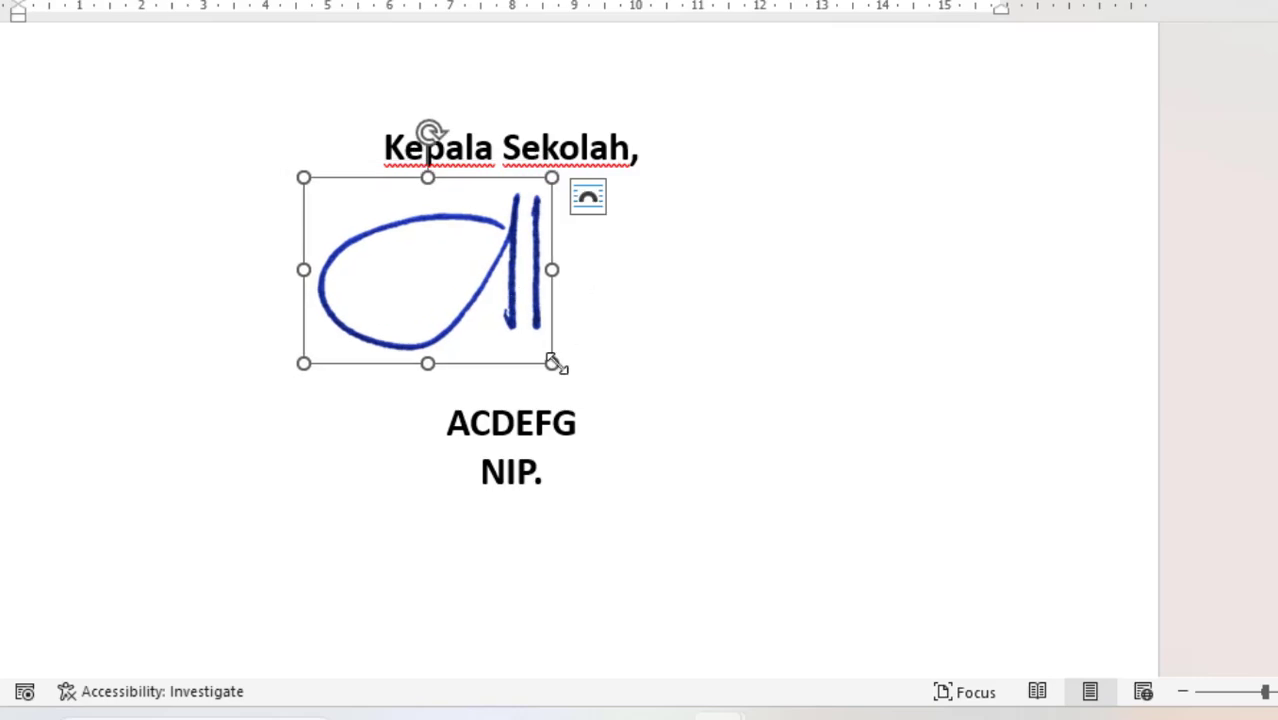
drag(553, 362, 581, 384)
click(739, 334)
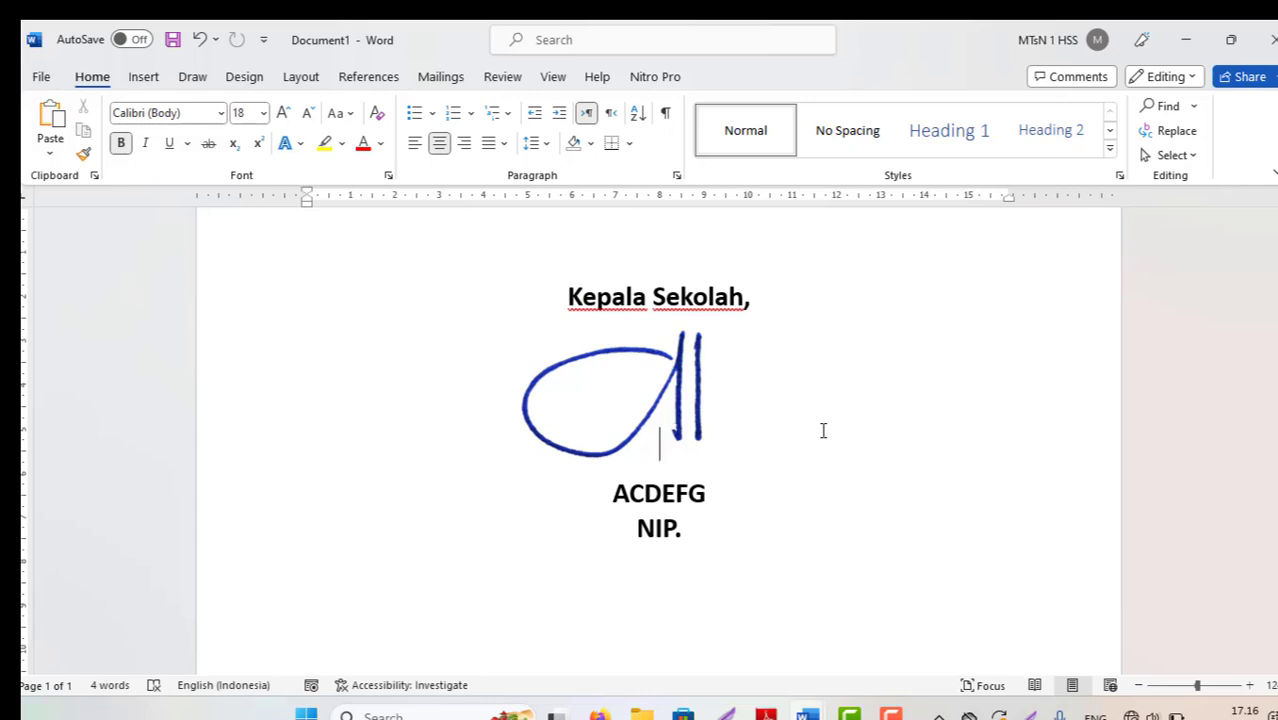
click(890, 716)
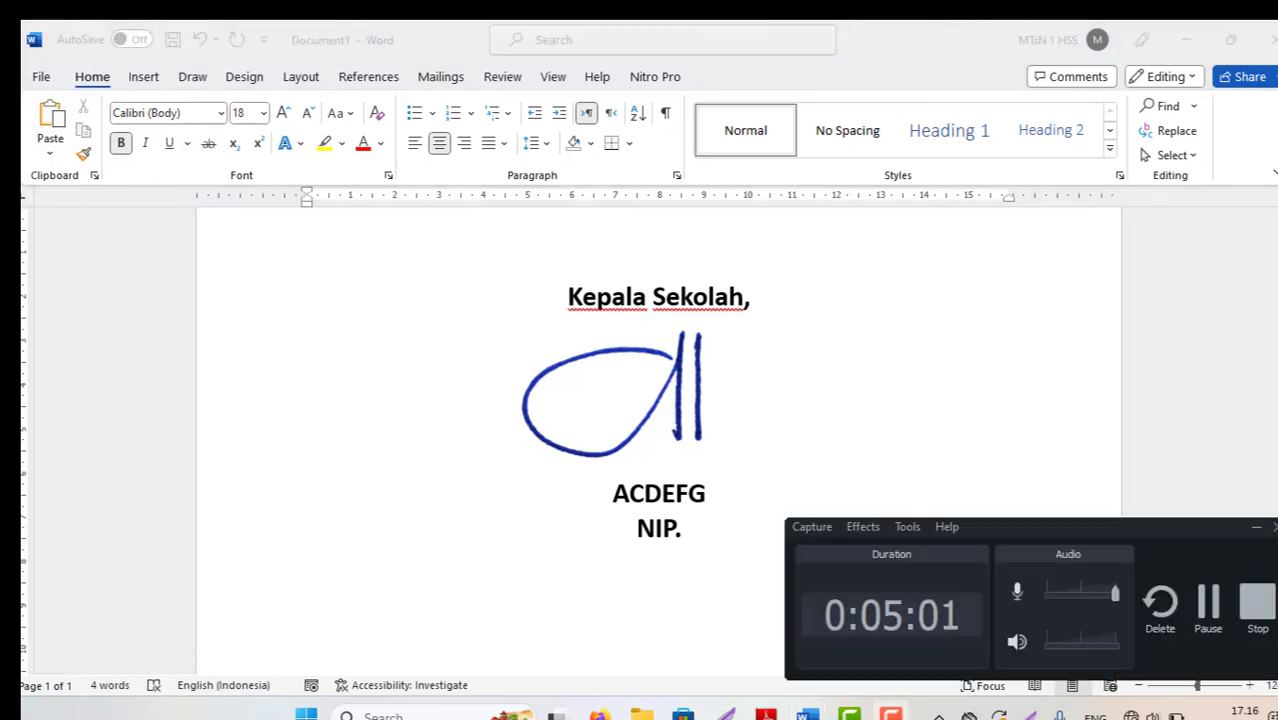